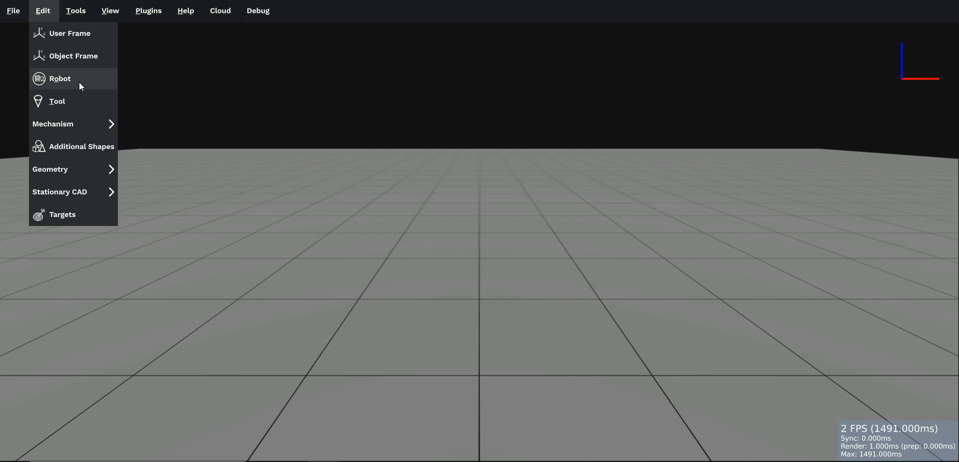
Step: Load the IRB1400-1.44-5 robot into the station and attach the GenericTool to it
click(137, 164)
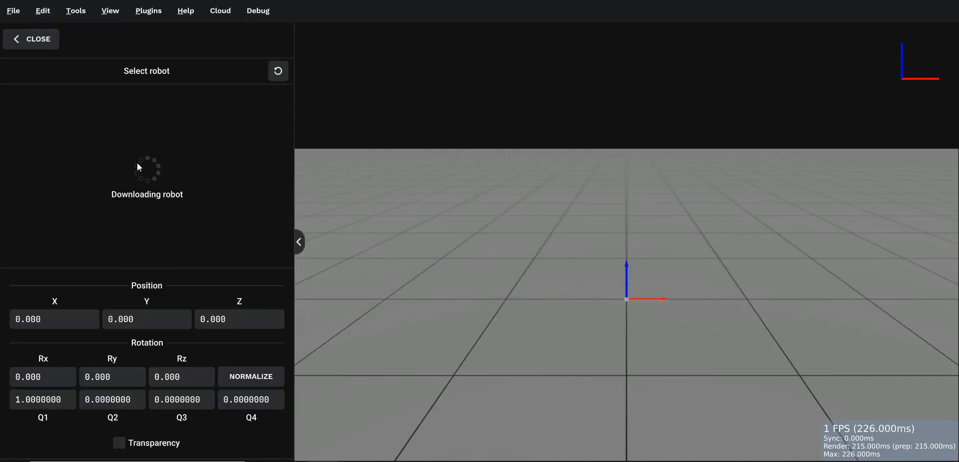
click(299, 241)
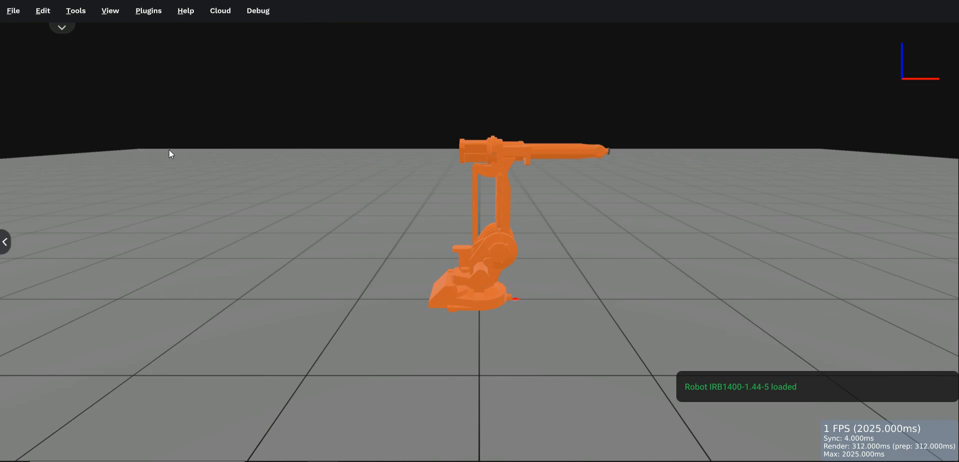
click(48, 11)
click(65, 101)
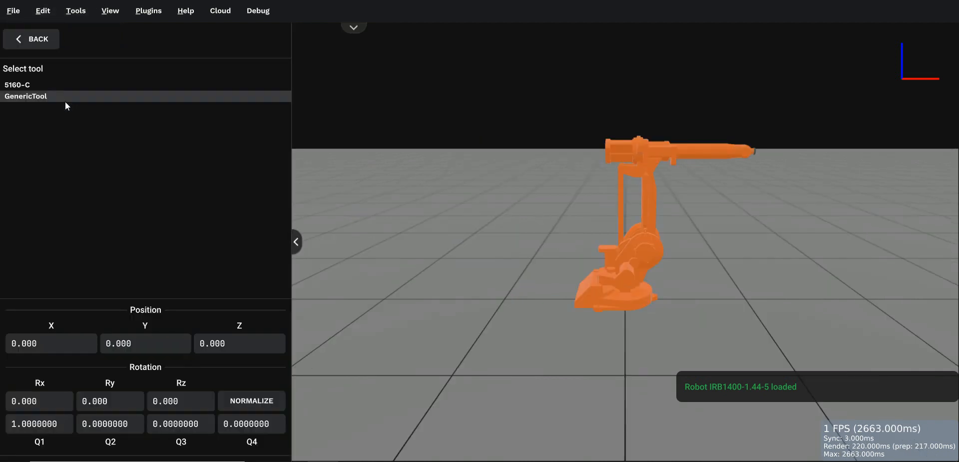
click(31, 98)
Step: Set the generic tool's position to X 168.77, Y -1.9 and Z 49.36
double_click(68, 288)
key(BackSpace)
key(BackSpace)
key(BackSpace)
key(BackSpace)
key(BackSpace)
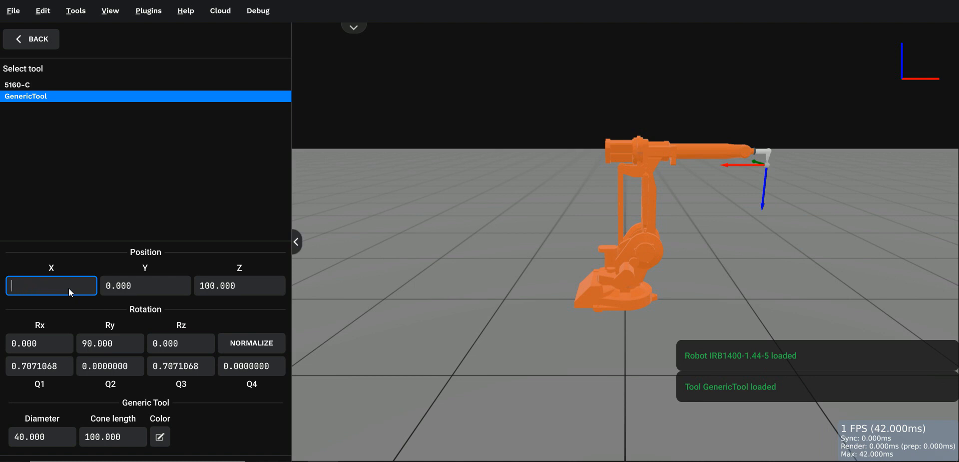
text(168.770)
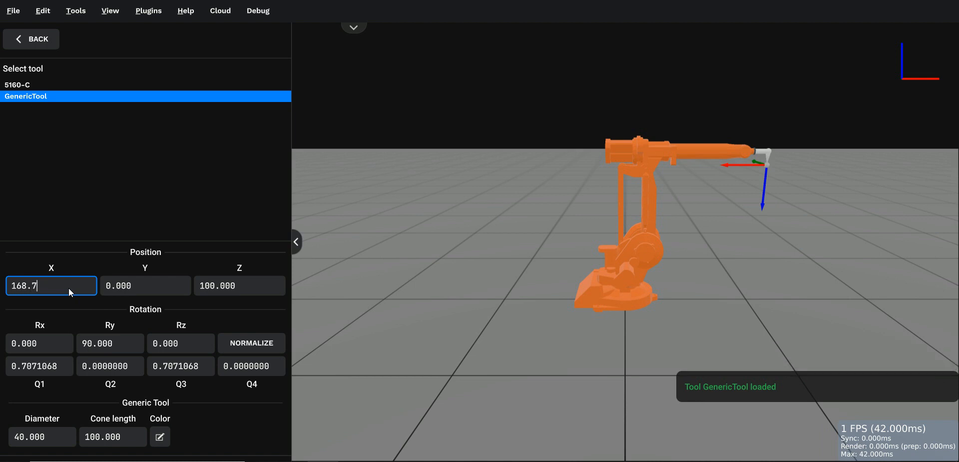
key(Tab)
text(-1.9)
key(Tab)
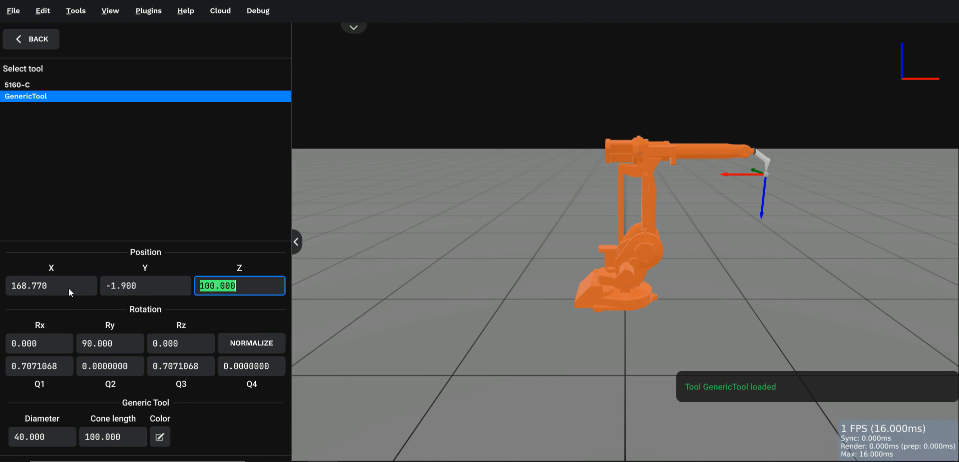
text(49.36)
key(Tab)
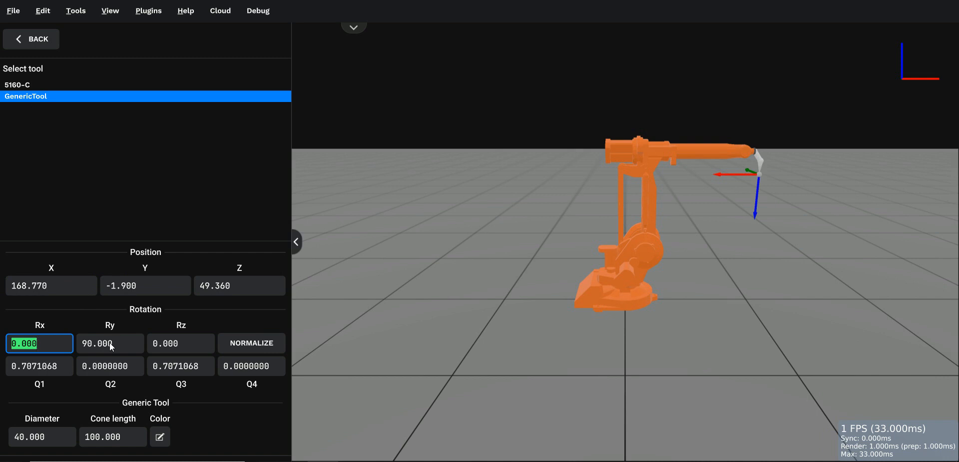
click(297, 243)
Step: Set the user frame's position to X 899.54, Y 740.95 and Z 364.4
click(44, 11)
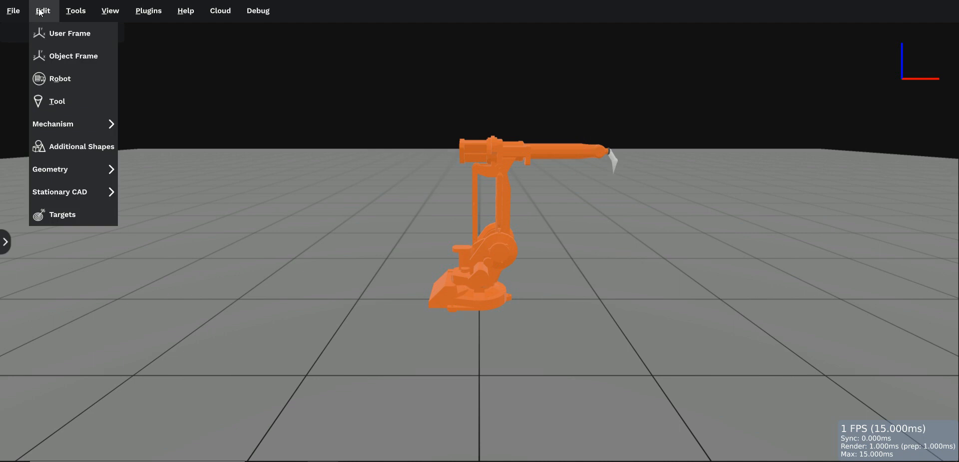
click(56, 35)
double_click(56, 132)
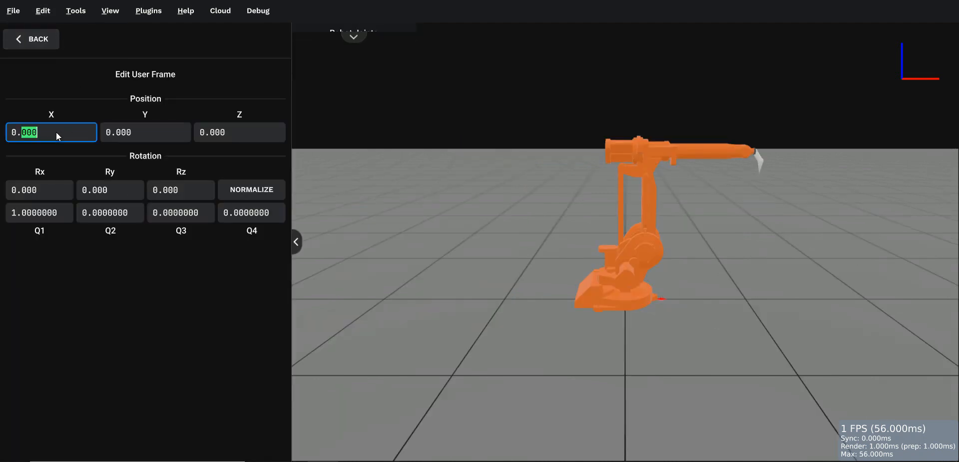
key(BackSpace)
key(BackSpace)
key(BackSpace)
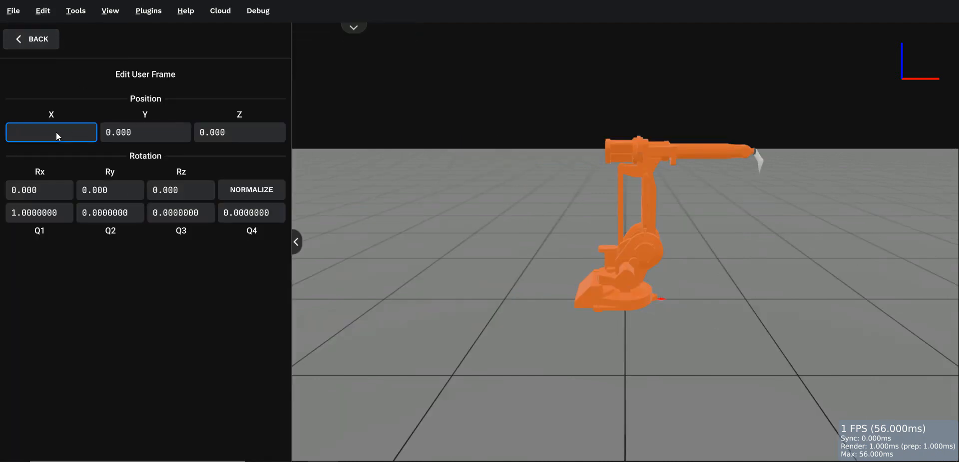
text(899.54)
key(Tab)
text(740.95)
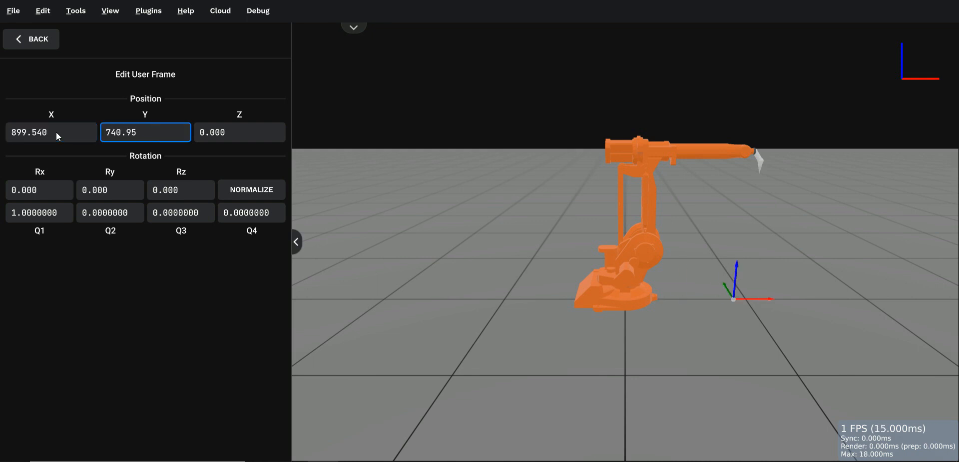
key(Tab)
text(364.4)
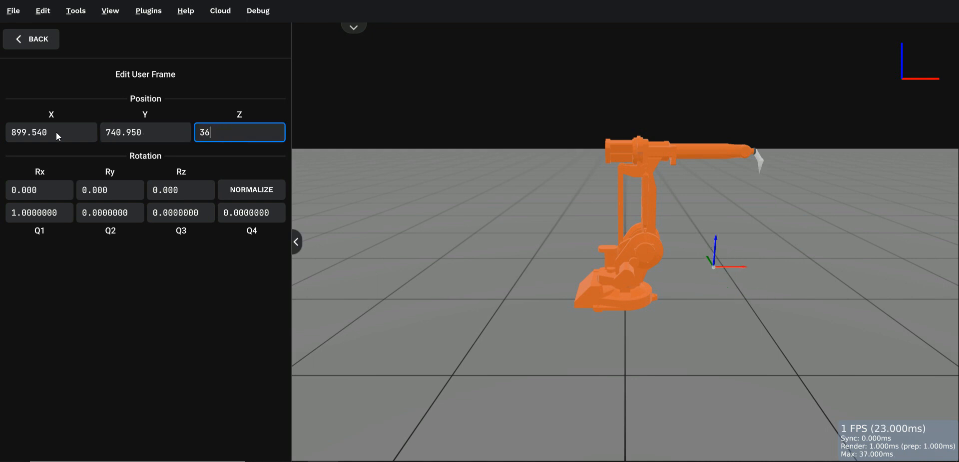
key(Tab)
key(Tab)
key(Tab)
key(Tab)
key(Tab)
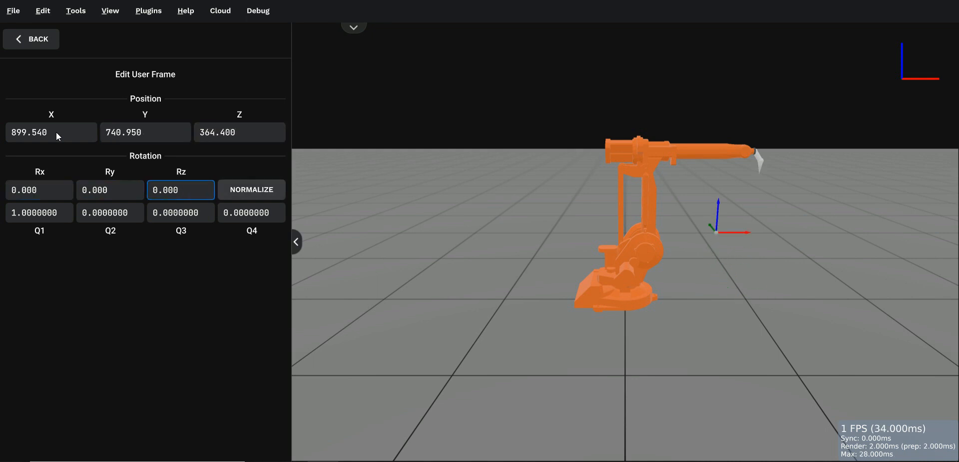
Step: Set the user frame's rotation quaternion to Q1 0.707103, Q2 -0.002753, Q3 -0.000463 and Q4 -0.707105
text(0.707)
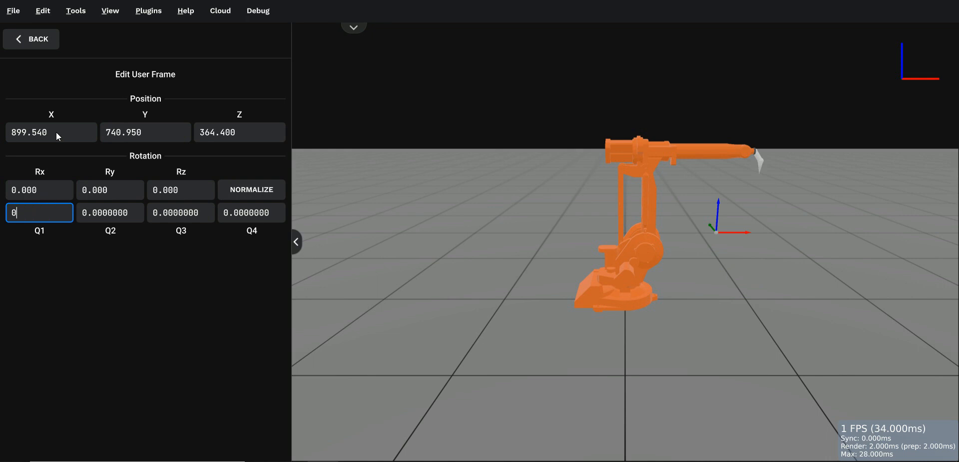
text(1030)
key(Tab)
text(-0.002753)
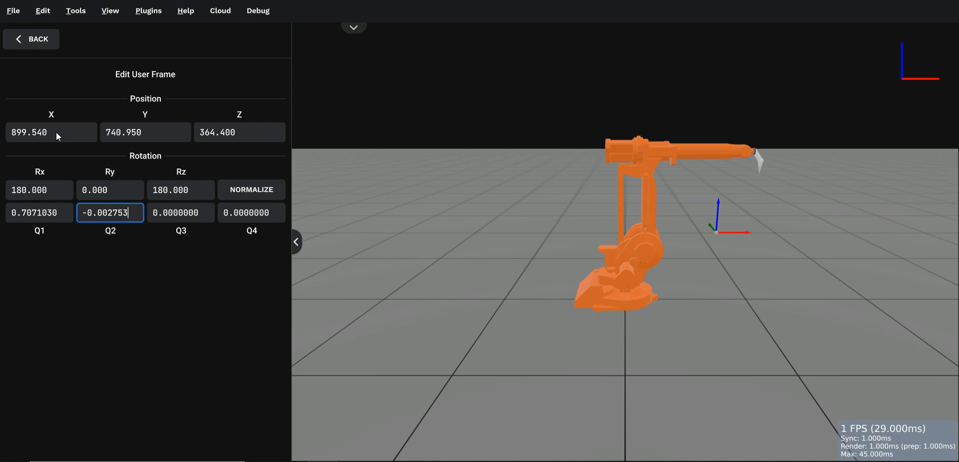
key(Tab)
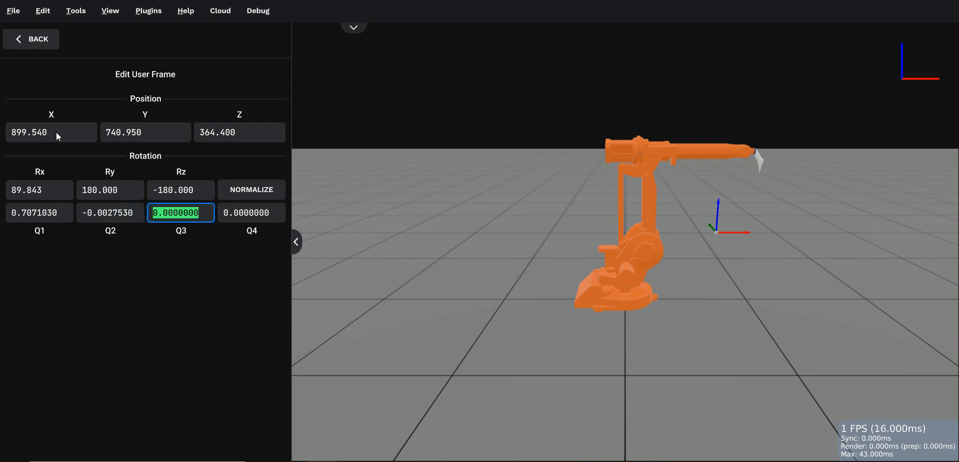
text(-0.)
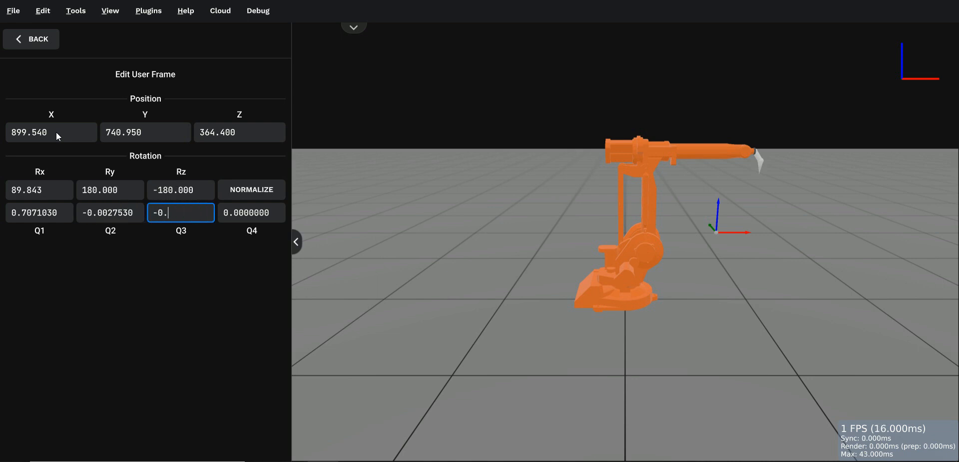
text(000463)
key(Tab)
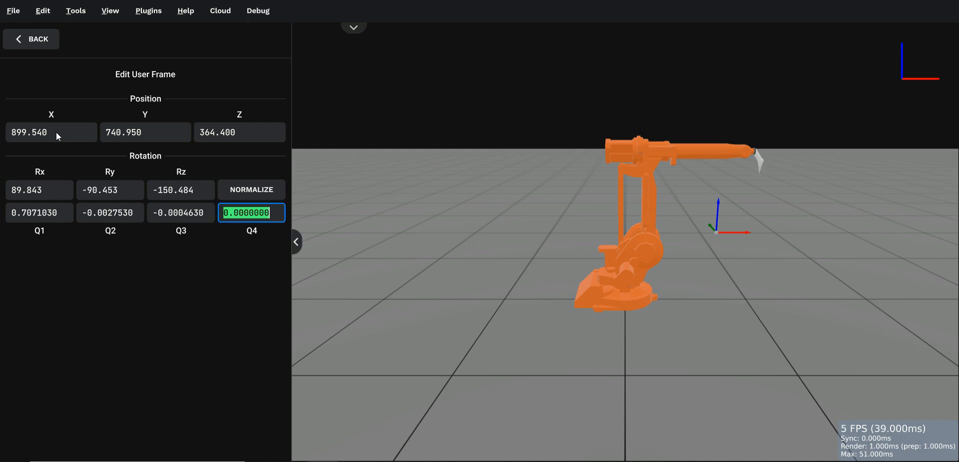
text(-0.70710)
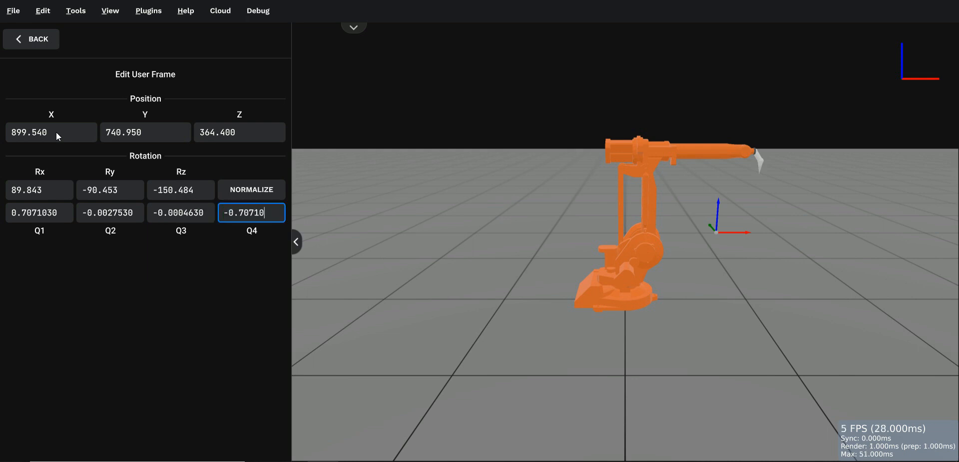
text(5)
key(Tab)
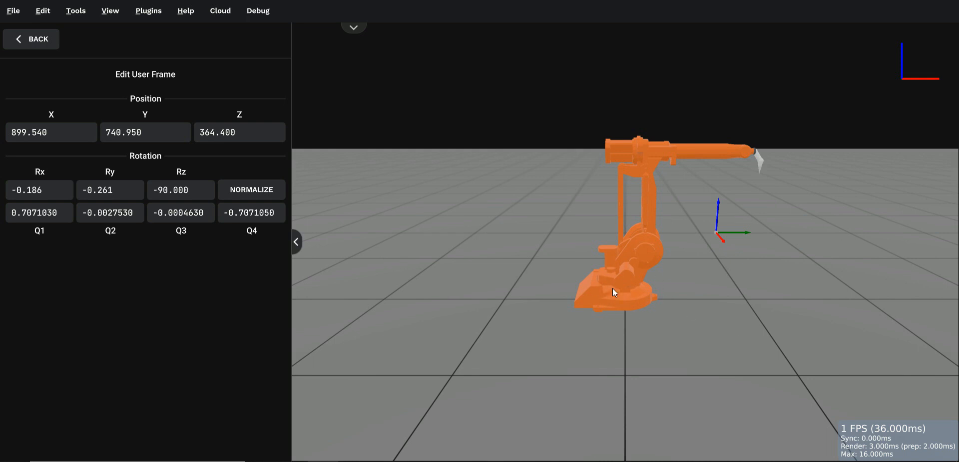
click(297, 242)
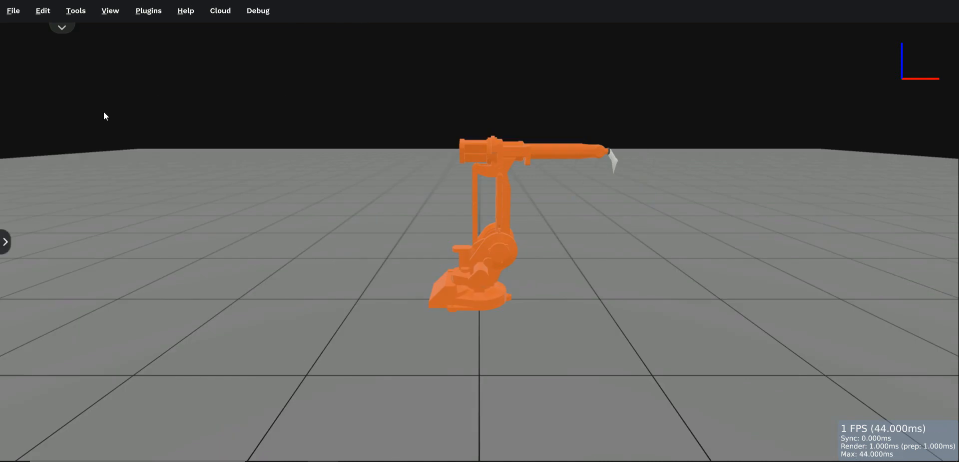
Step: Set the object frame's position to X 1125.66, Y 279.87 and Z 54.71
click(42, 12)
click(55, 55)
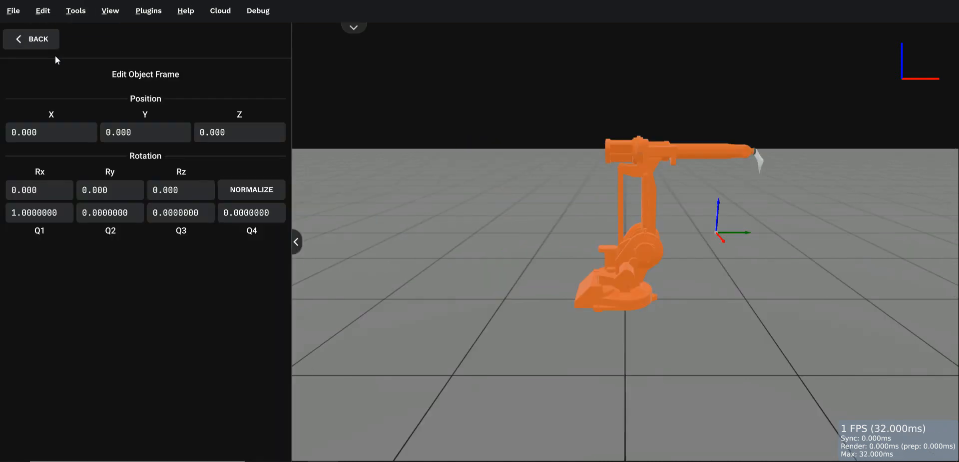
double_click(59, 131)
key(BackSpace)
key(BackSpace)
key(BackSpace)
text(1125.66)
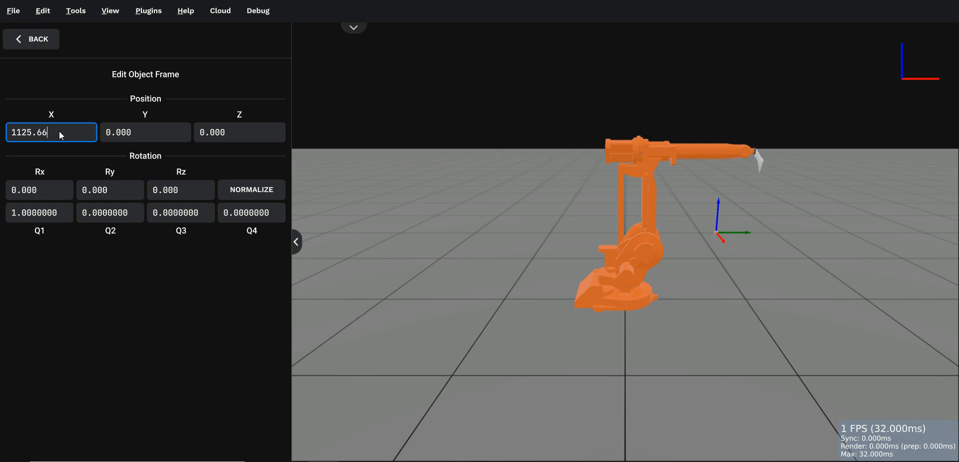
key(Tab)
text(279.)
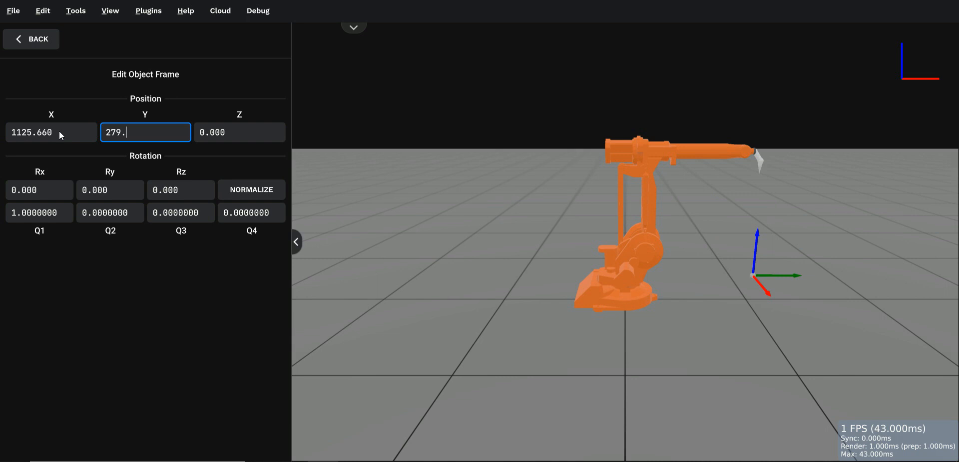
text(87)
key(Tab)
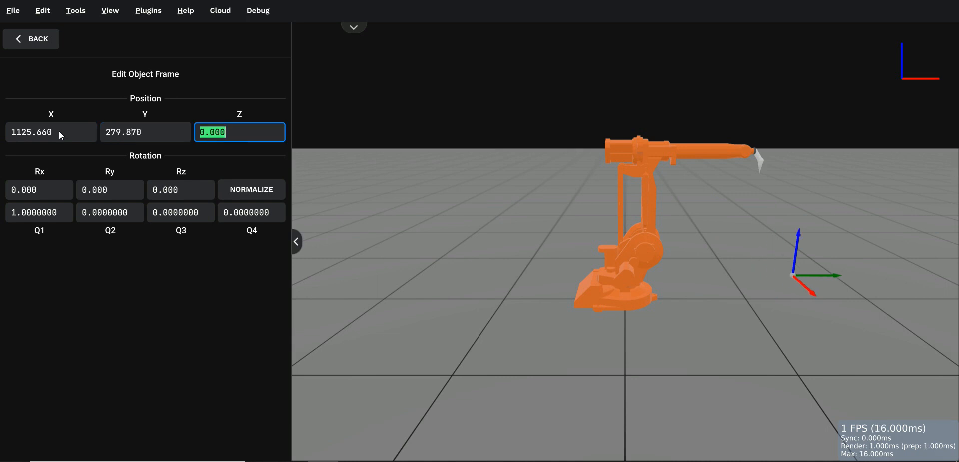
text(54.71)
key(Tab)
key(Tab)
key(Tab)
key(Tab)
key(Tab)
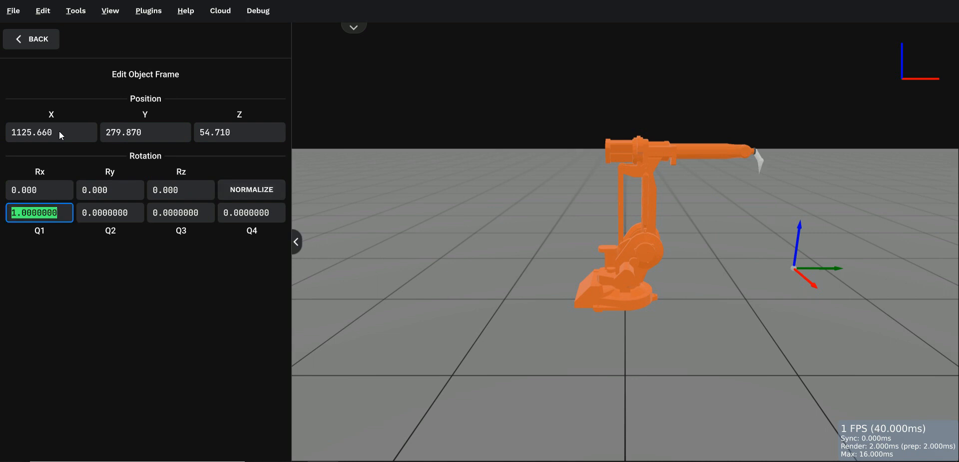
Step: Set the object frame's rotation quaternion to Q1 0.000292, Q2 0.000809, Q3 -0.000631 and Q4 -0.999999
text(0.000292)
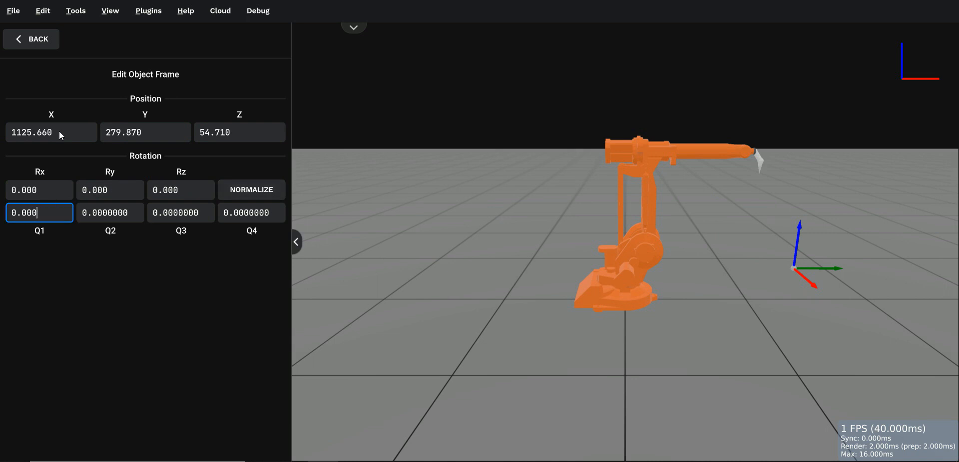
key(Tab)
text(0.000809)
key(Tab)
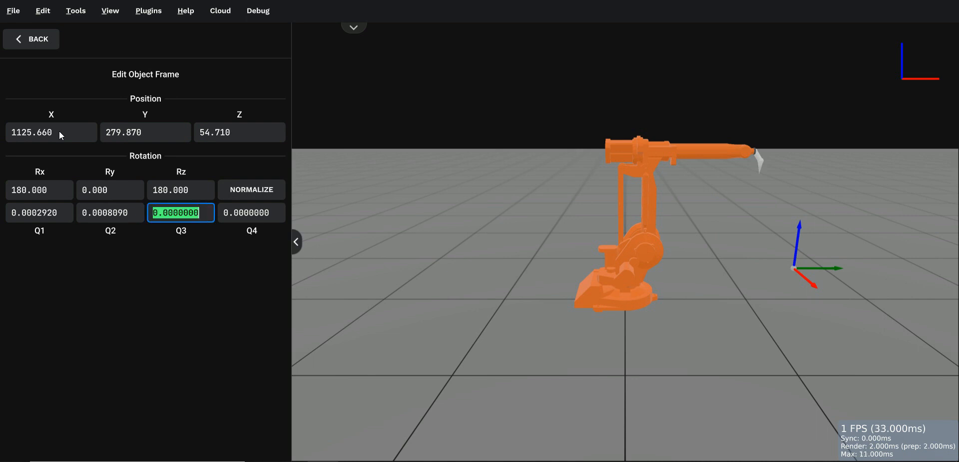
text(-0.000631)
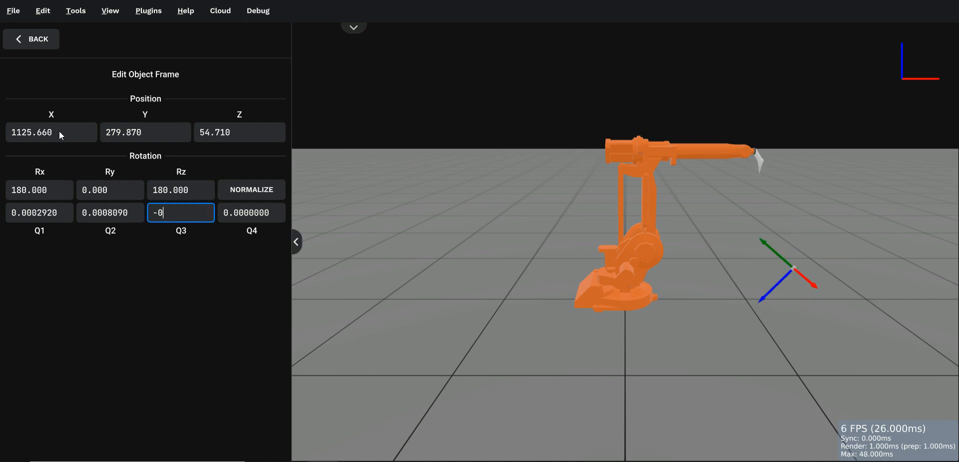
key(Tab)
text(-0.999999)
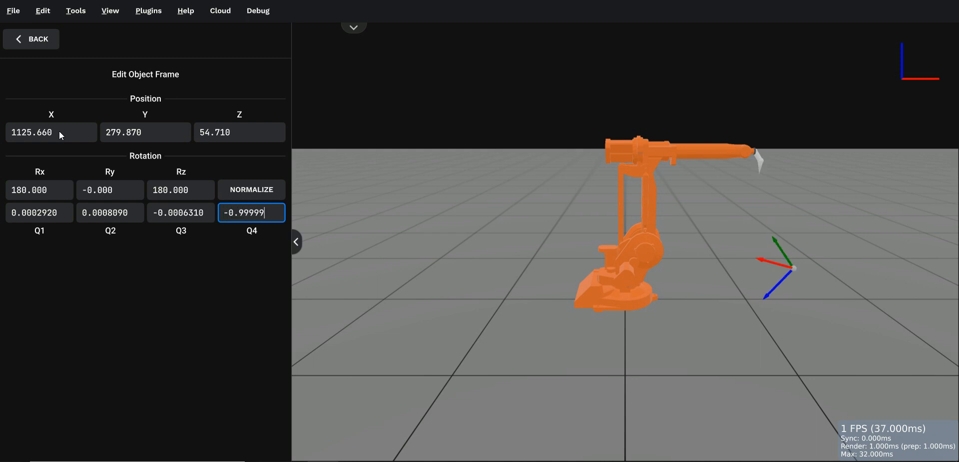
key(Tab)
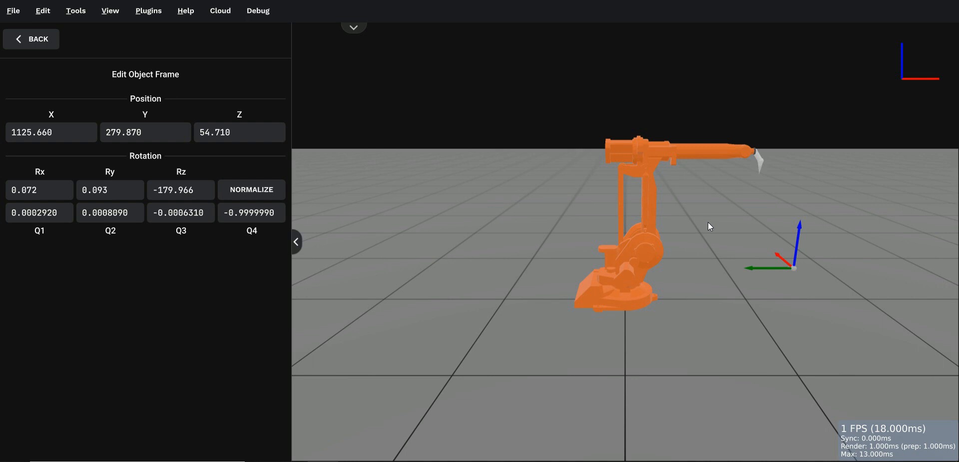
click(296, 240)
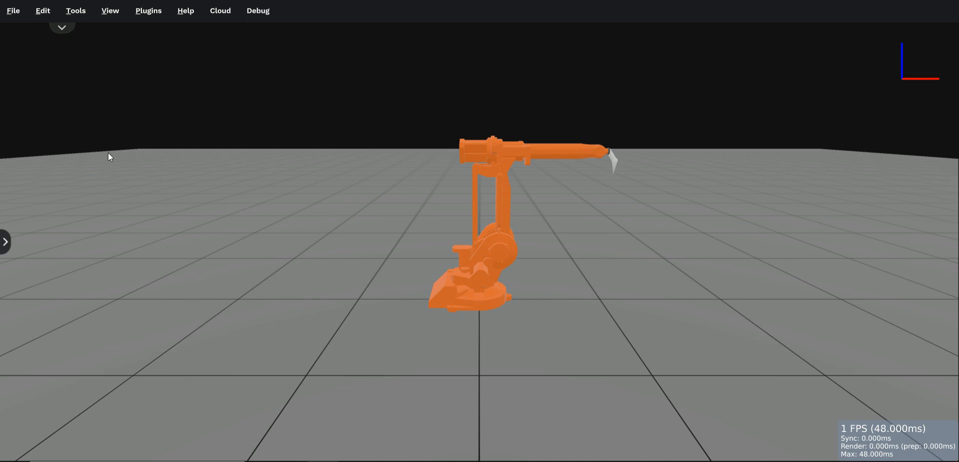
Step: Import the APT toolpath file 1001.apt with the default import options
click(14, 10)
mouse_move(53, 125)
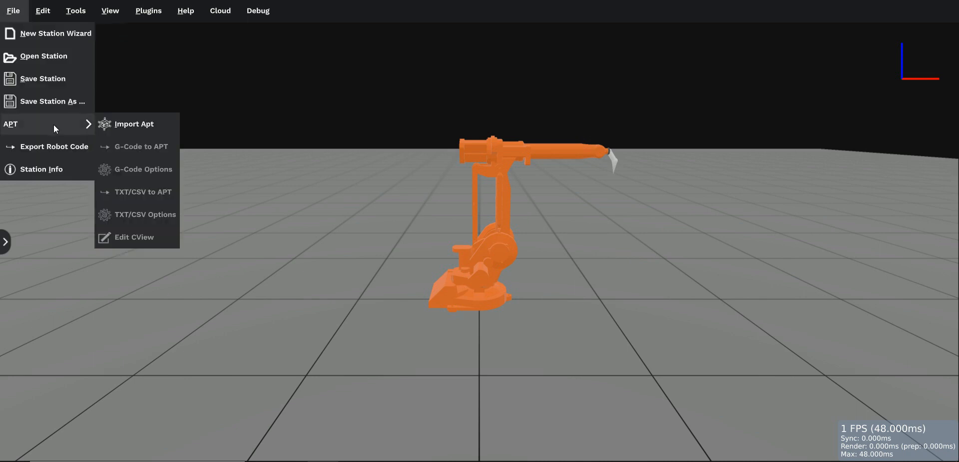
click(129, 124)
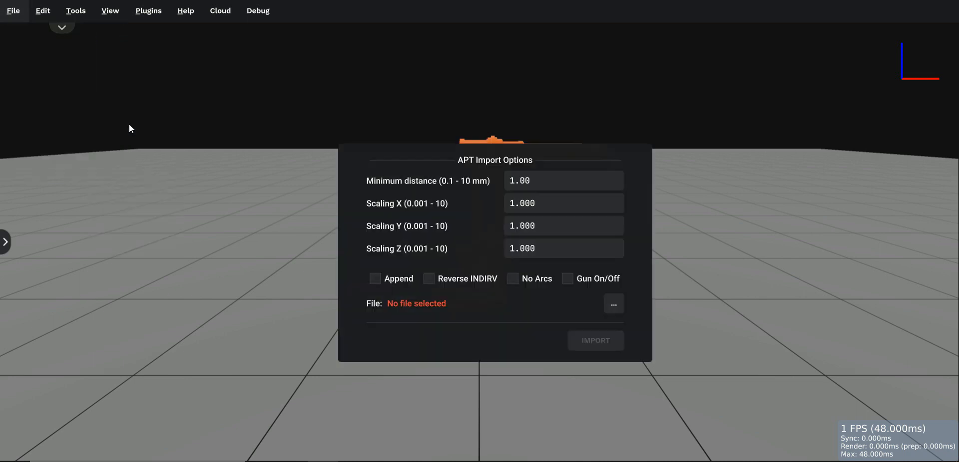
click(613, 304)
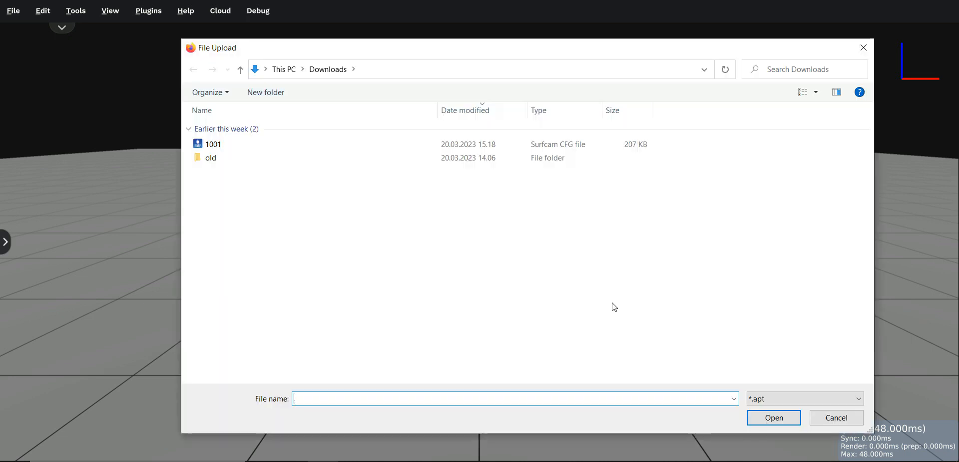
double_click(226, 146)
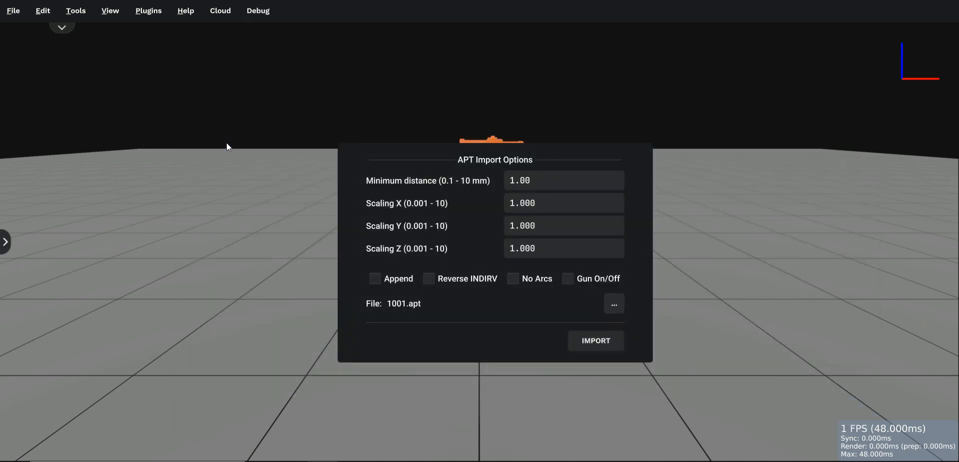
click(598, 340)
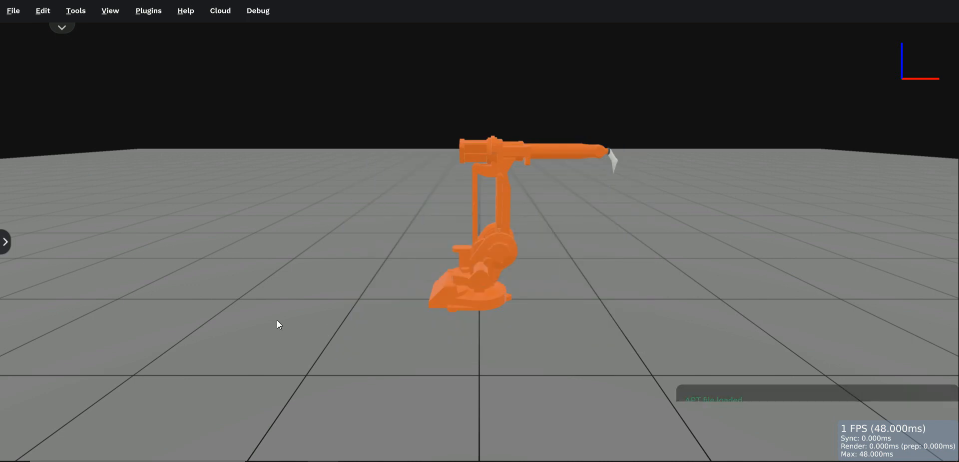
Step: Examine the imported toolpath points in the XY plane and return to the 3D graphics view
click(110, 11)
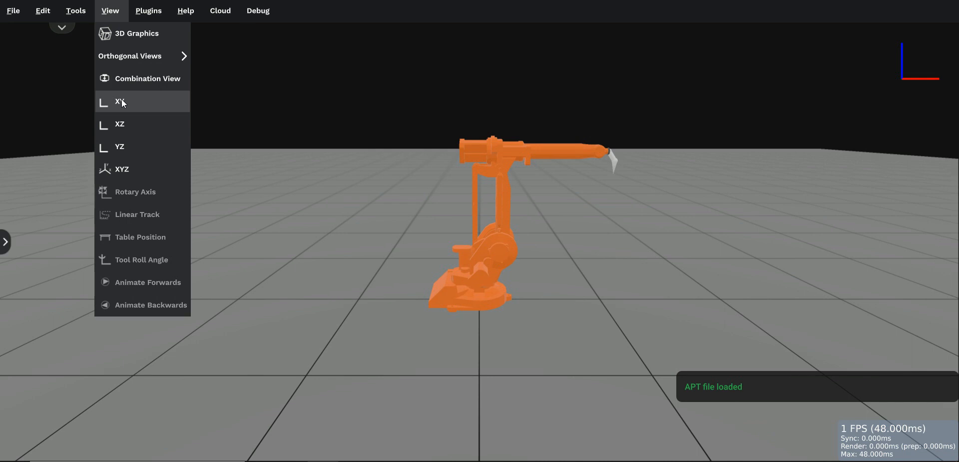
click(121, 100)
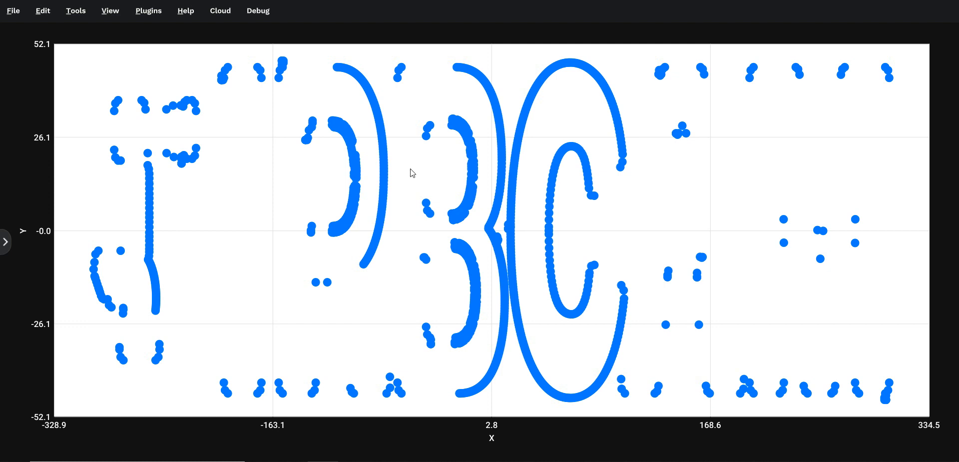
click(105, 15)
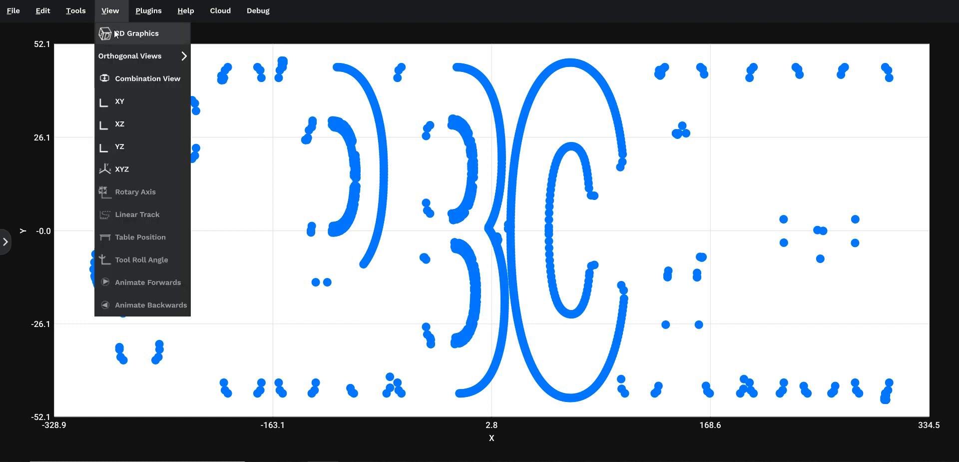
click(114, 31)
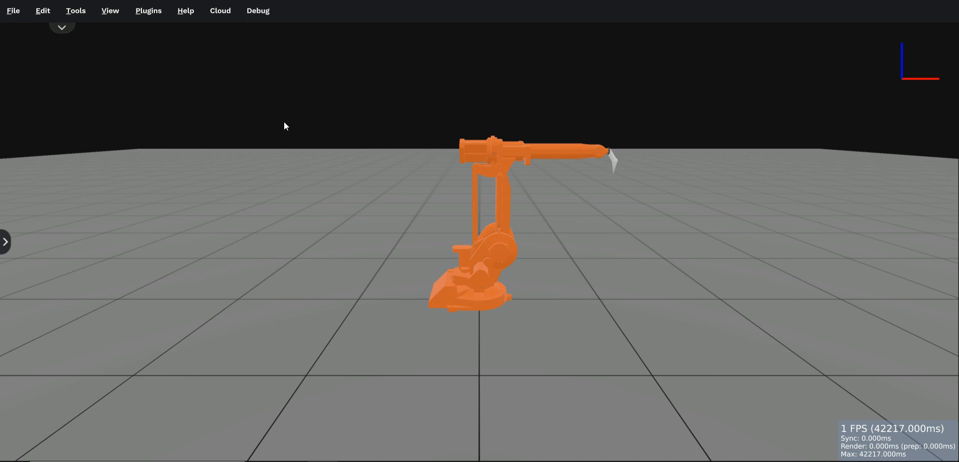
Step: Configure the robot path with a fixed tool roll angle of 158.2 degrees, leaving the Wrist Down option off
click(78, 13)
click(94, 53)
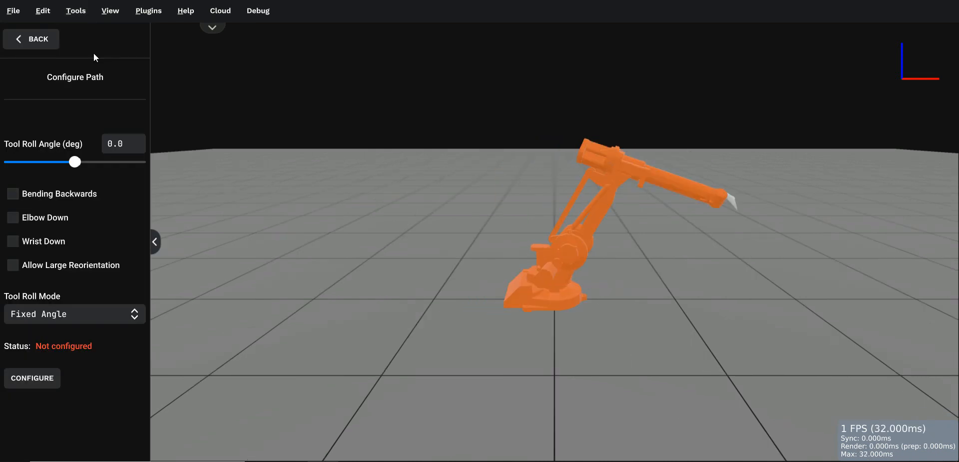
drag(74, 165, 133, 162)
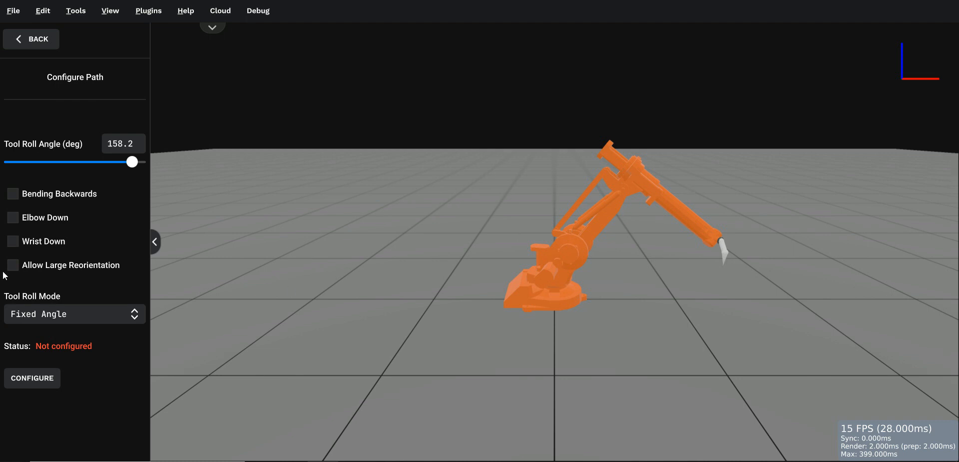
click(13, 242)
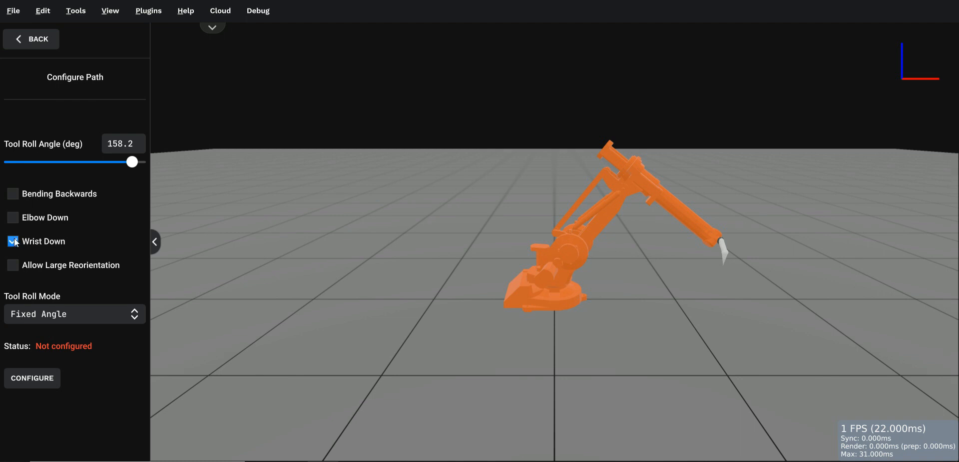
click(13, 242)
click(31, 378)
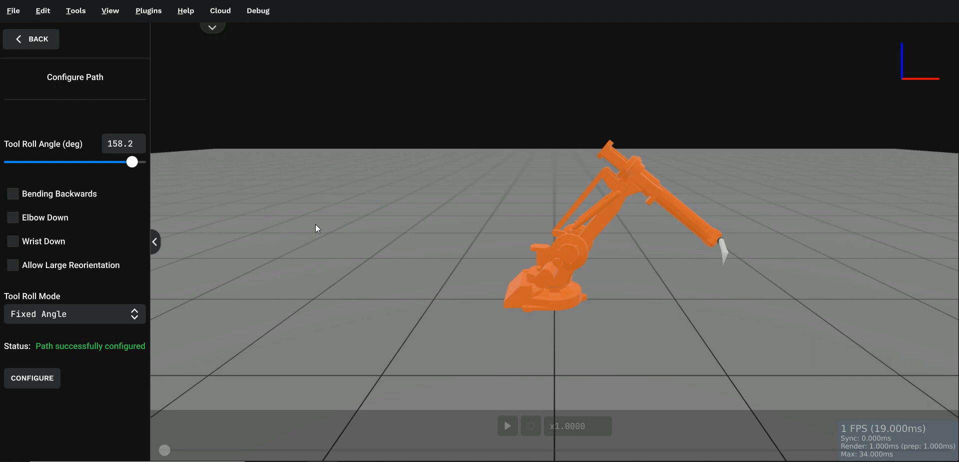
Step: Export the robot code with the default tool and ABB export data, replacing the existing robotcode.txt in Downloads
click(9, 15)
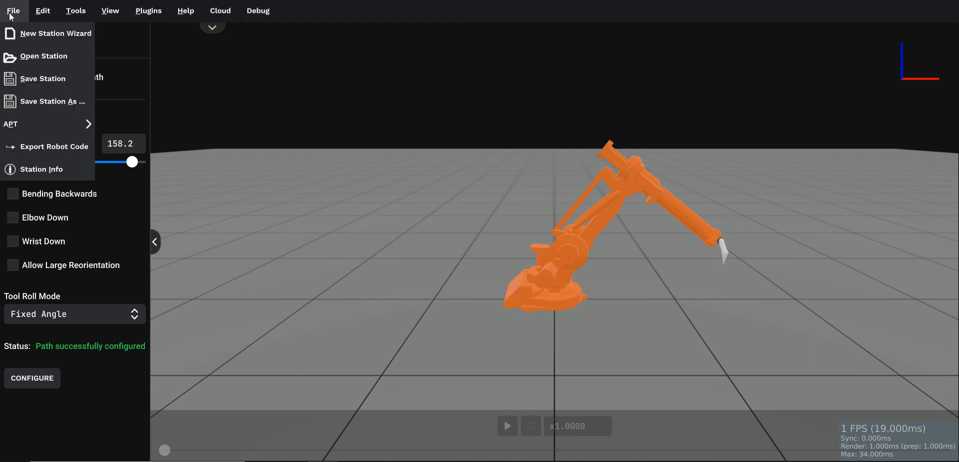
click(54, 148)
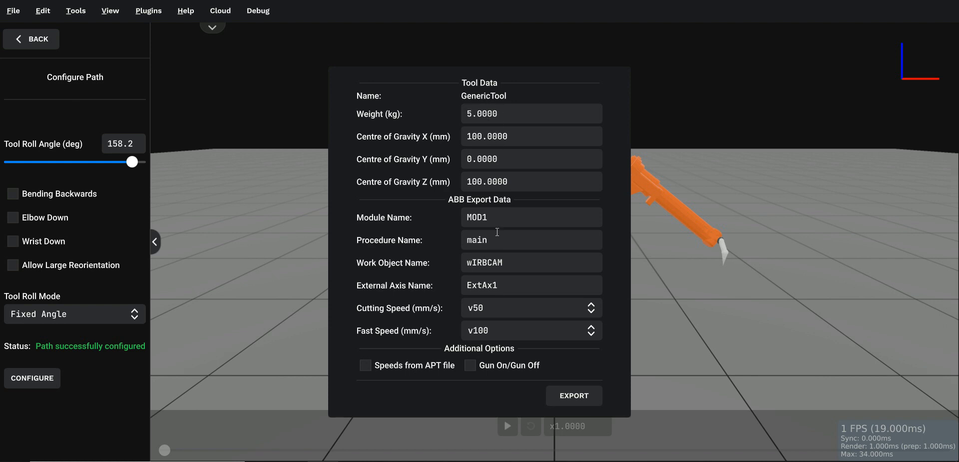
click(572, 395)
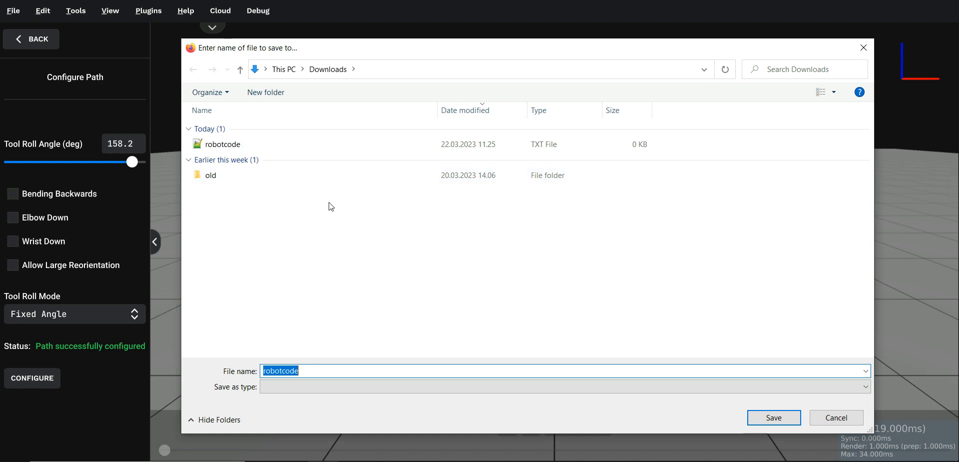
double_click(214, 144)
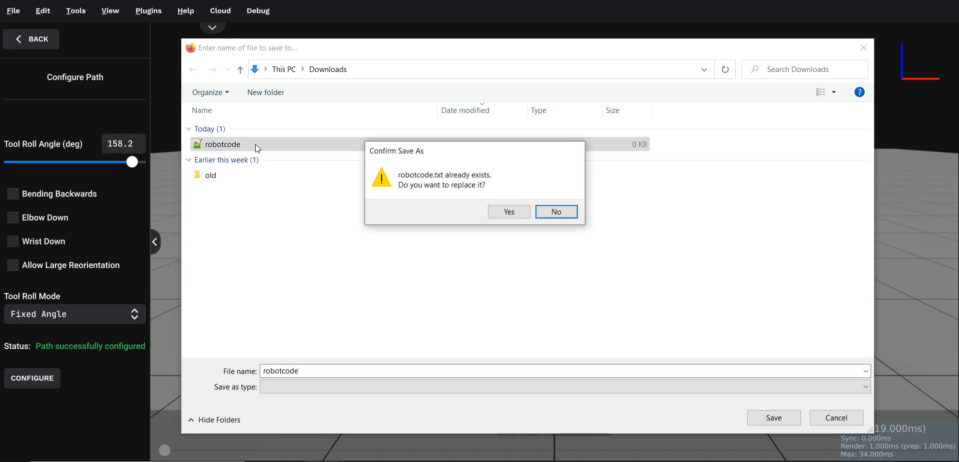
click(507, 211)
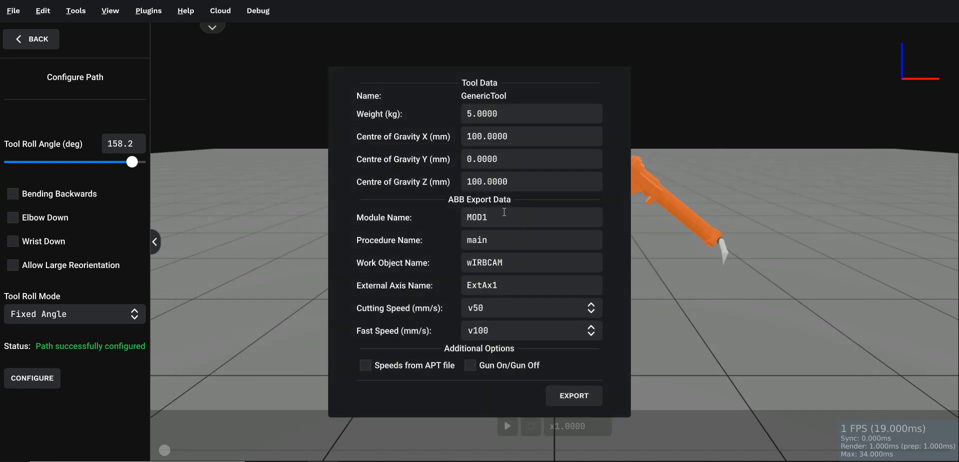
Step: Switch to the text editor, reload robotcode.txt and examine its tool data, work object data and first move instructions
click(350, 461)
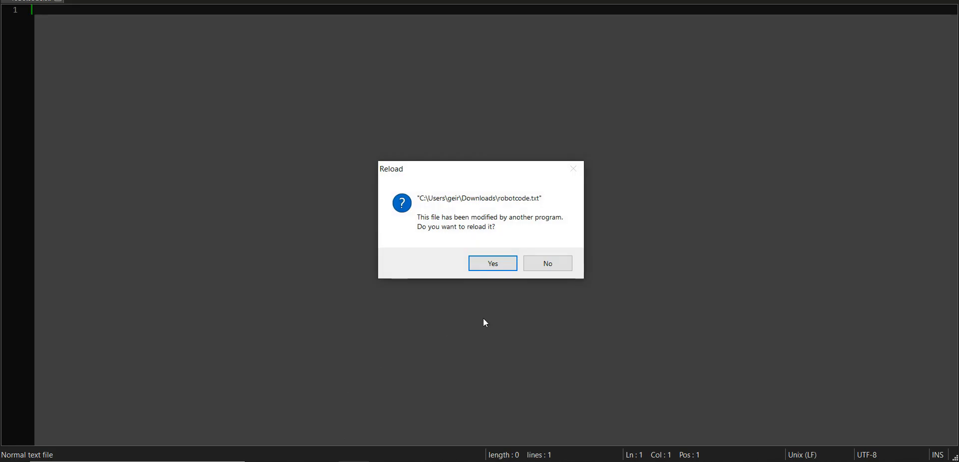
click(494, 270)
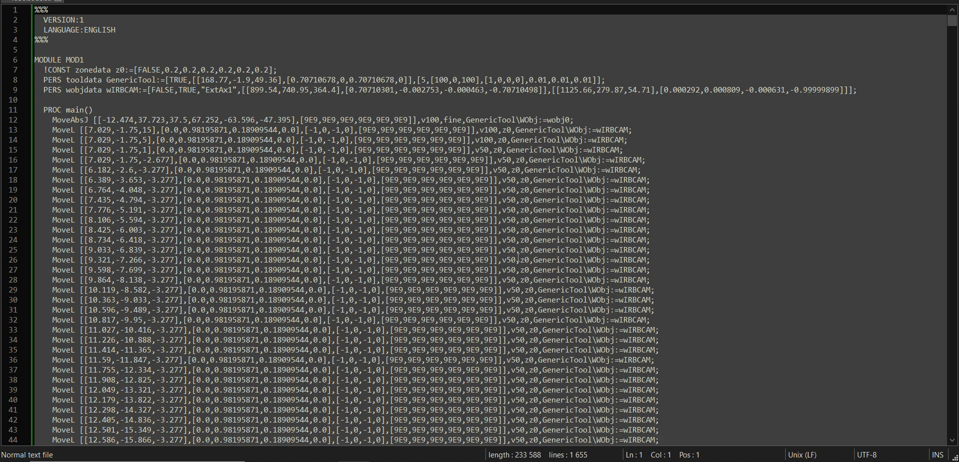
key(Down)
key(Down)
key(Down)
key(Down)
key(Down)
key(Down)
key(Down)
key(Down)
key(Down)
key(Down)
key(Down)
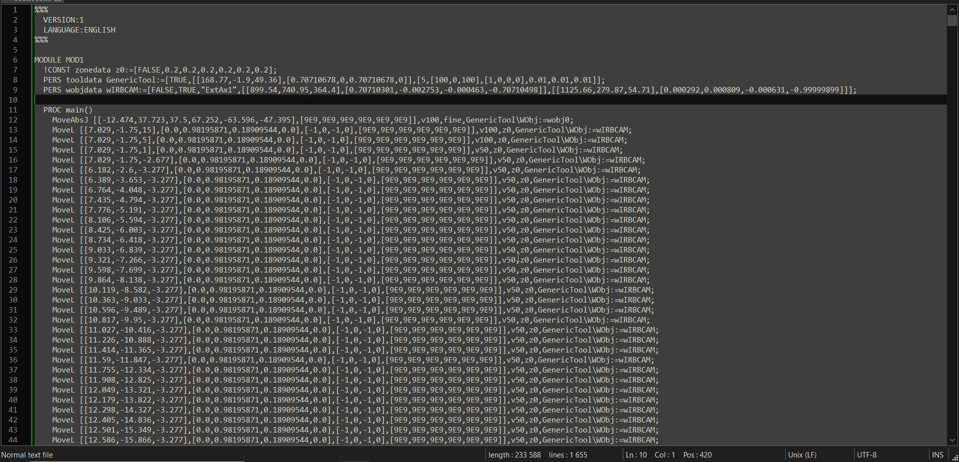
key(shift+Down)
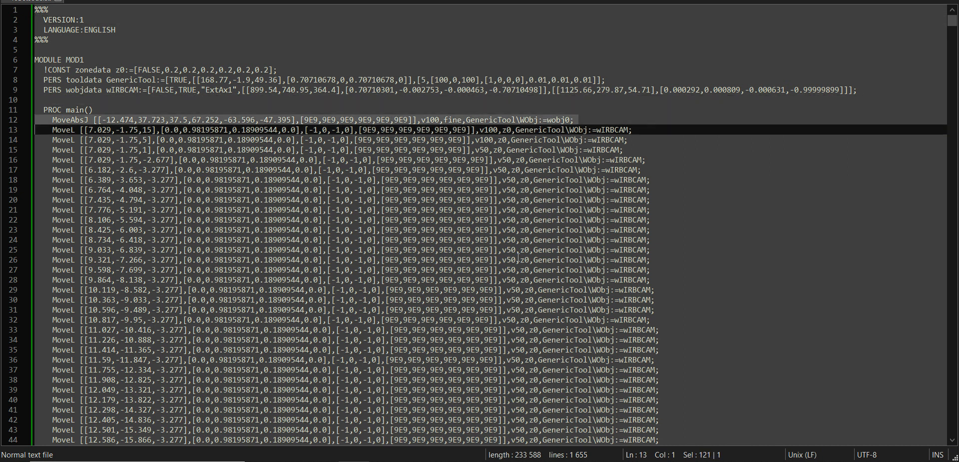
key(Down)
key(Down)
key(Down)
key(Down)
key(Down)
key(Down)
key(Down)
key(Down)
key(Down)
key(Down)
key(Down)
key(Down)
key(Down)
key(Down)
key(Down)
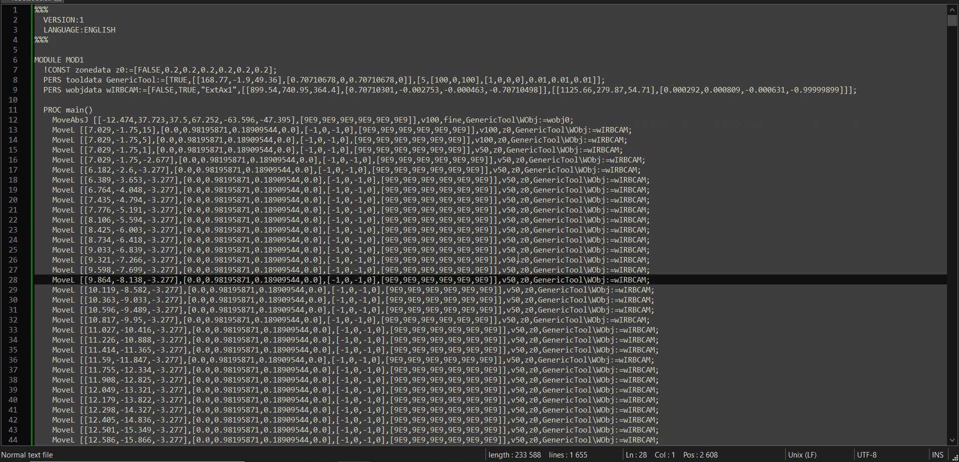
Step: Examine the linear and circular move instructions further down in the robot code and return to the beginning of the program
key(Page_Down)
key(Page_Down)
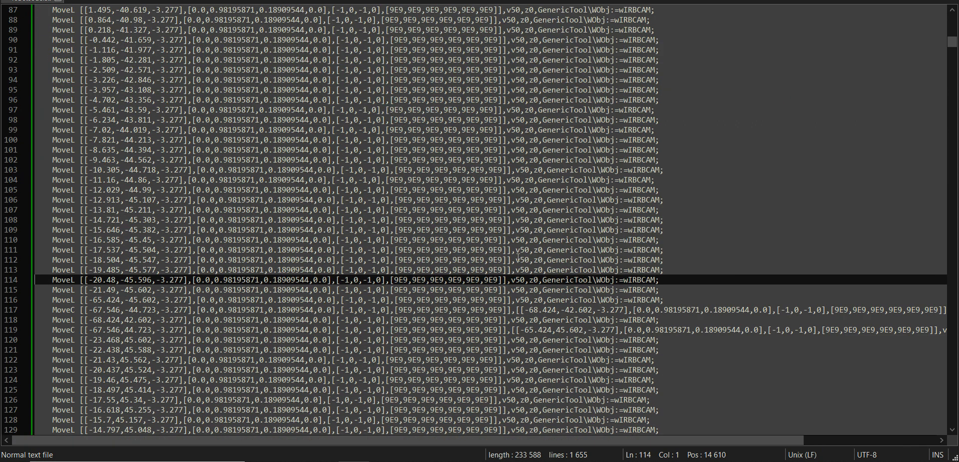
key(Down)
key(Down)
key(Down)
key(Down)
key(Down)
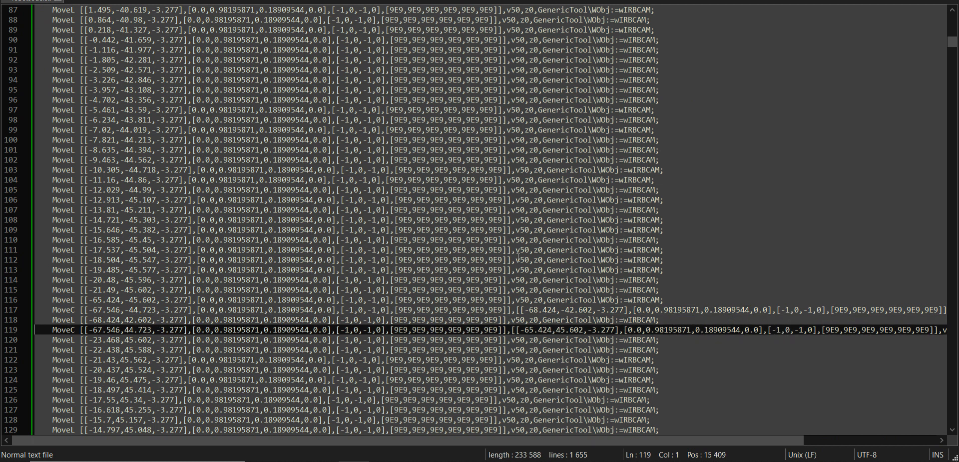
key(Up)
key(Up)
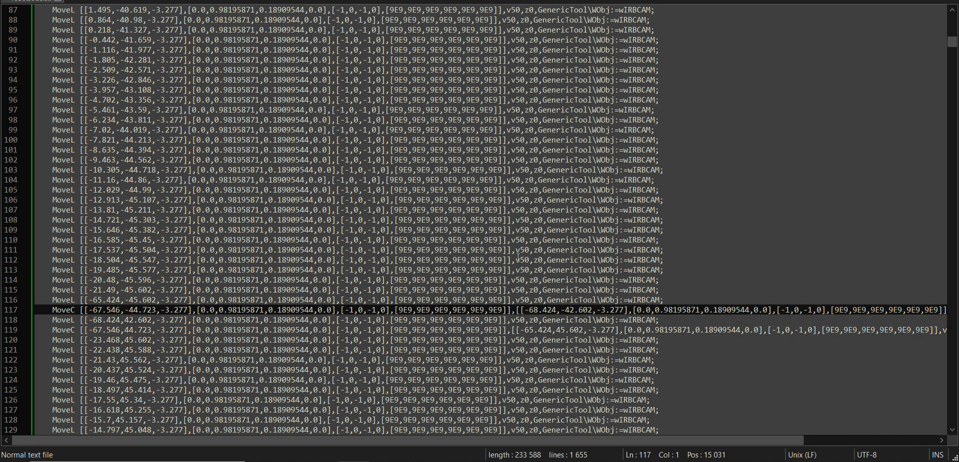
key(Page_Up)
key(Page_Up)
key(Page_Up)
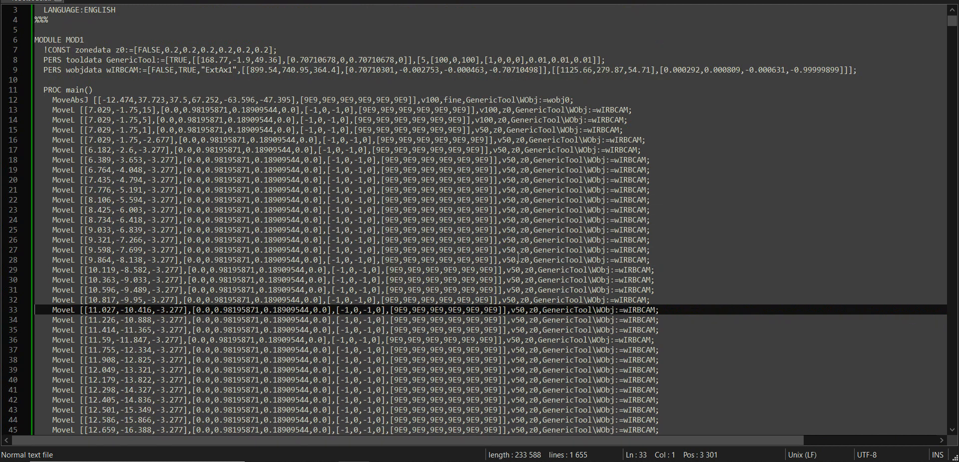